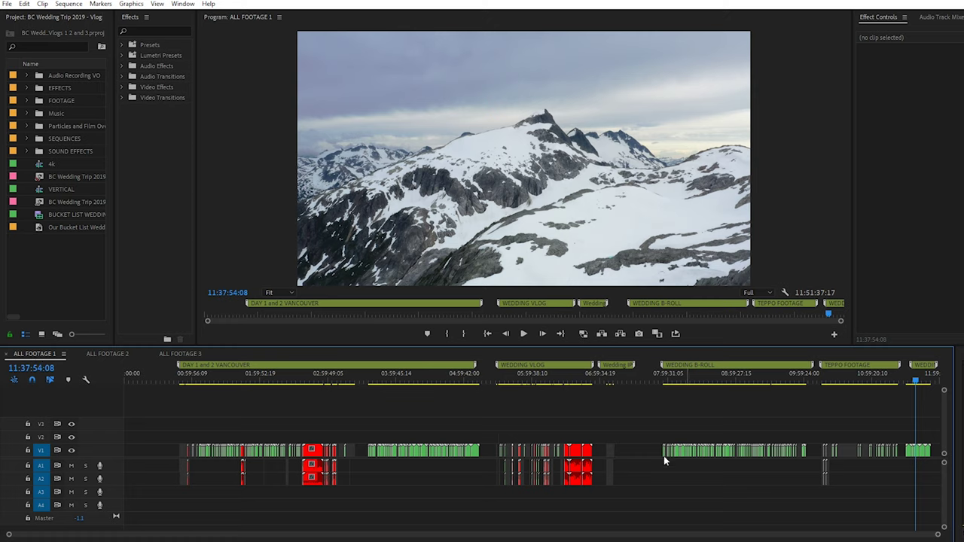
Review the ALL FOOTAGE 2 and 3 sequences and widen the Project panel to show full item names
{"action": "left_click", "coordinate": [107, 354]}
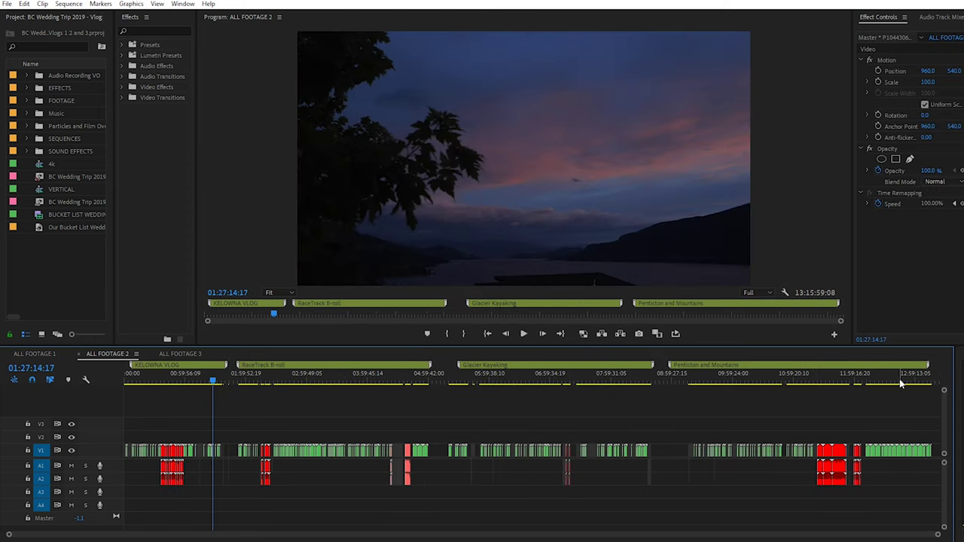
{"action": "left_click", "coordinate": [173, 353]}
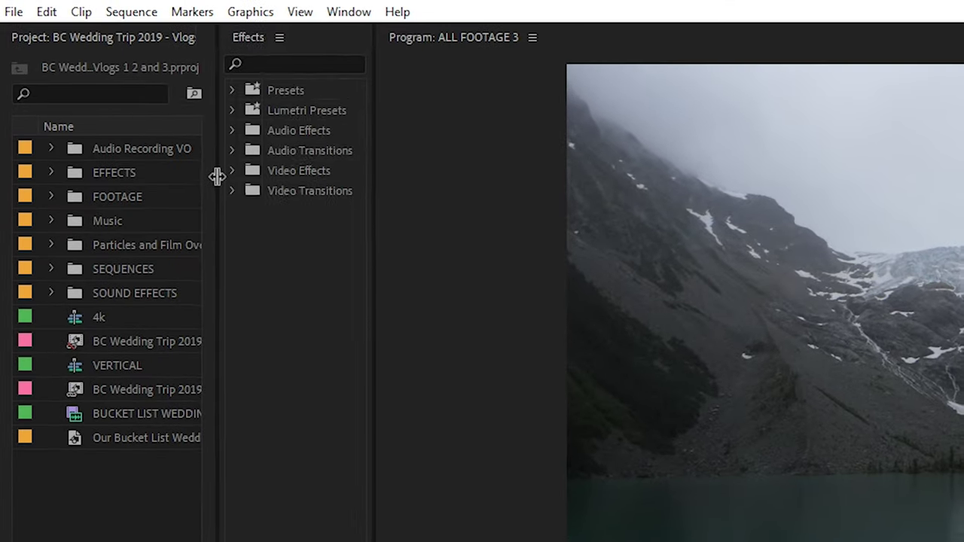
{"action": "left_click_drag", "start_coordinate": [217, 176], "coordinate": [351, 181]}
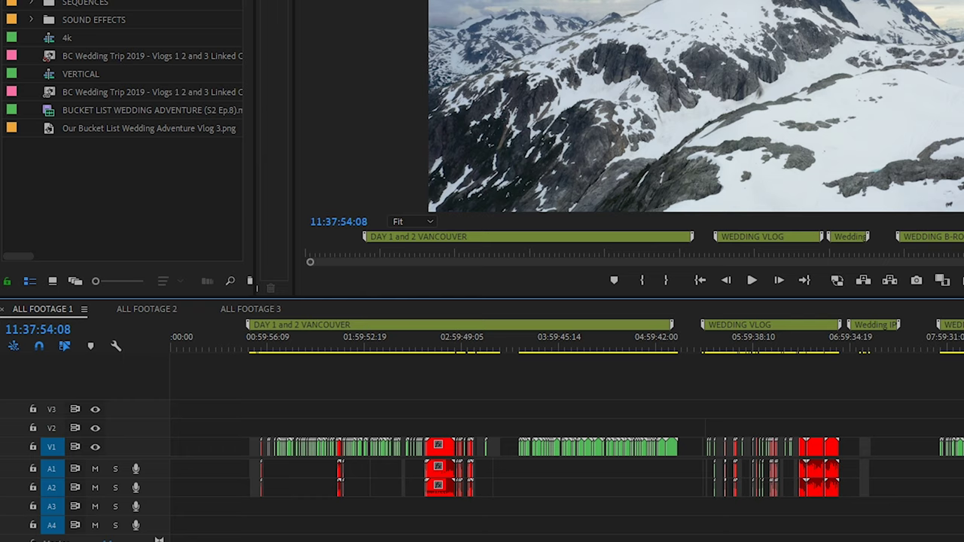
{"action": "left_click", "coordinate": [27, 0]}
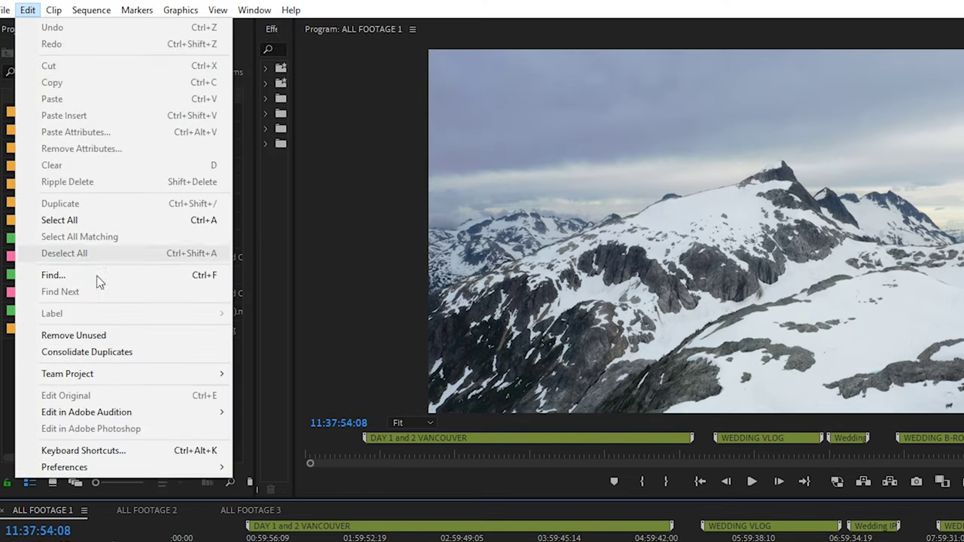
Open the Labels preferences and check that BEST TAKE is red and GOOD TAKE is blue
{"action": "mouse_move", "coordinate": [151, 467]}
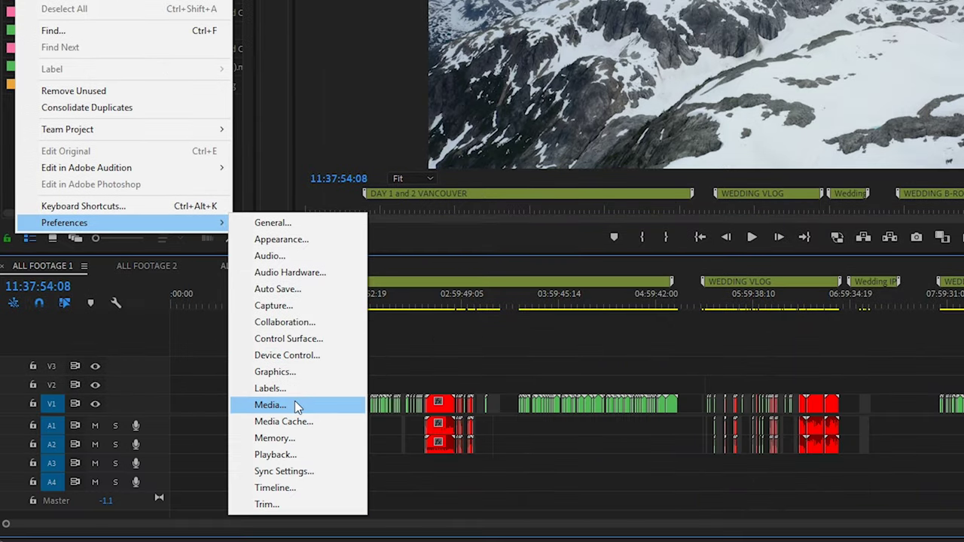
{"action": "left_click", "coordinate": [294, 389]}
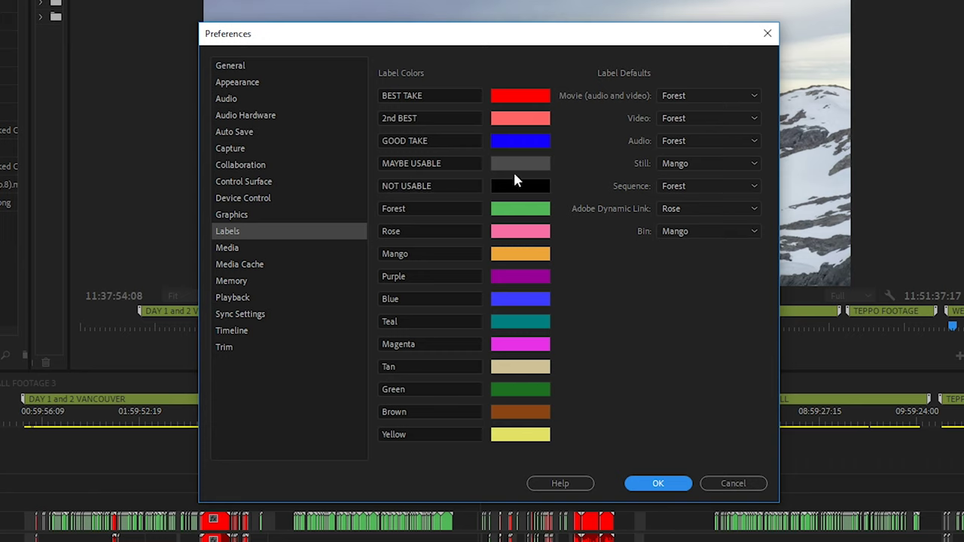
{"action": "left_click", "coordinate": [510, 100]}
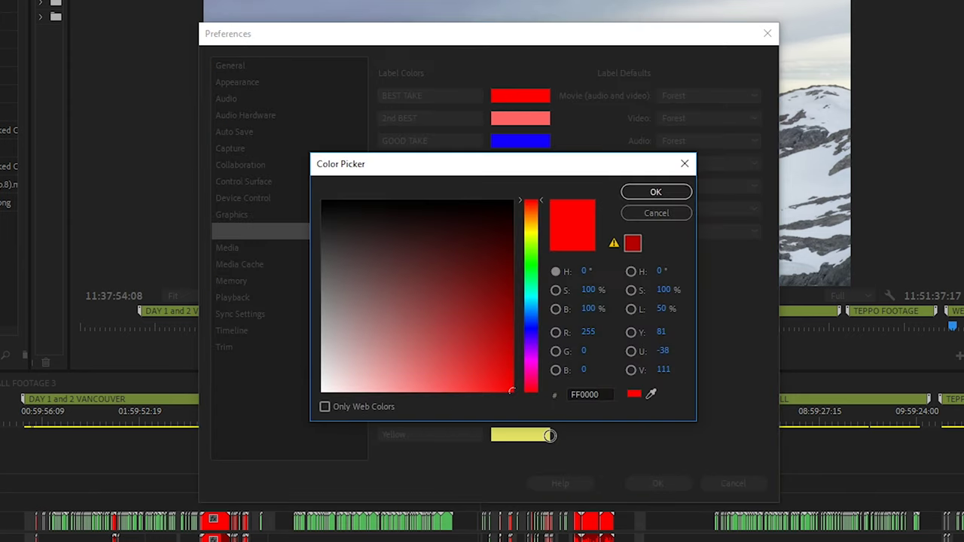
{"action": "left_click", "coordinate": [655, 191]}
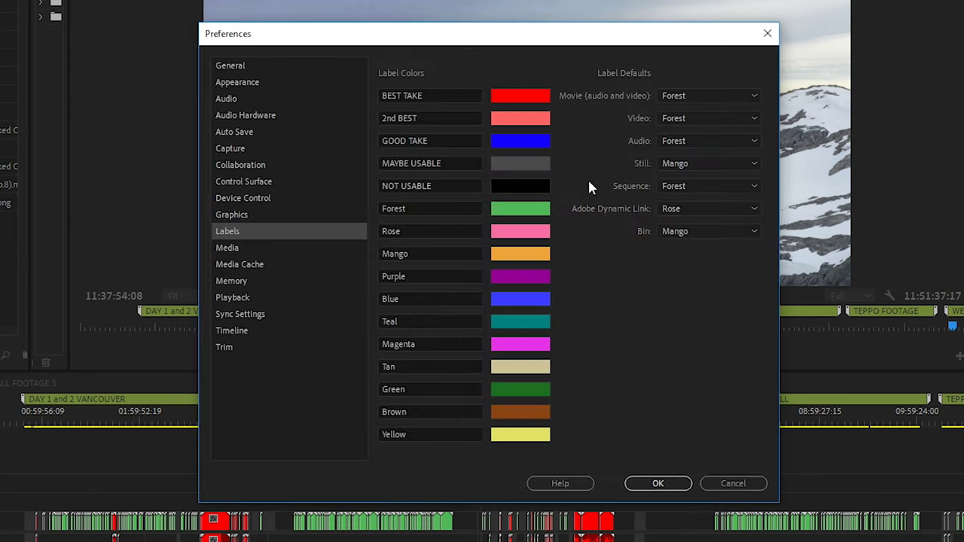
{"action": "left_click", "coordinate": [520, 141]}
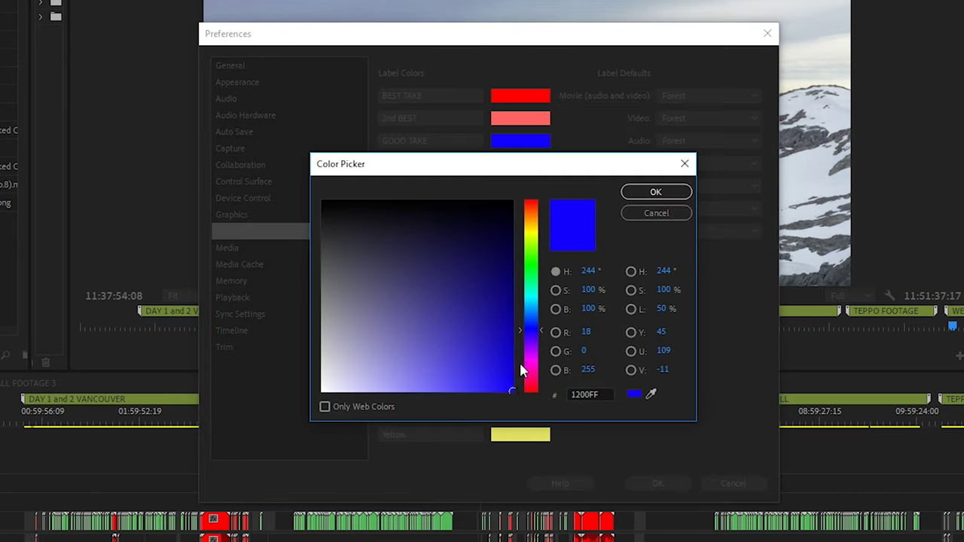
{"action": "left_click", "coordinate": [655, 193]}
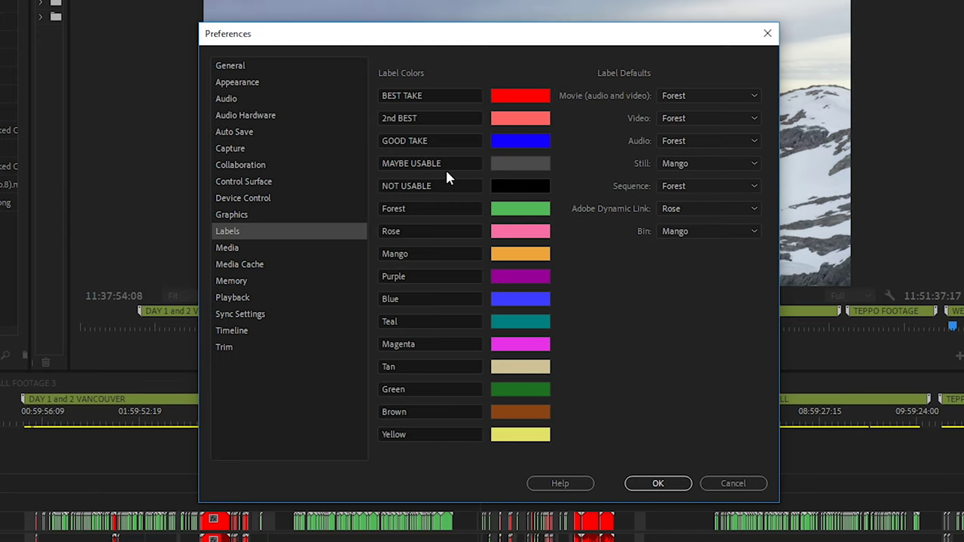
Check that NOT USABLE is black and MAYBE USABLE is grey, then cancel Preferences unchanged
{"action": "left_click", "coordinate": [516, 185]}
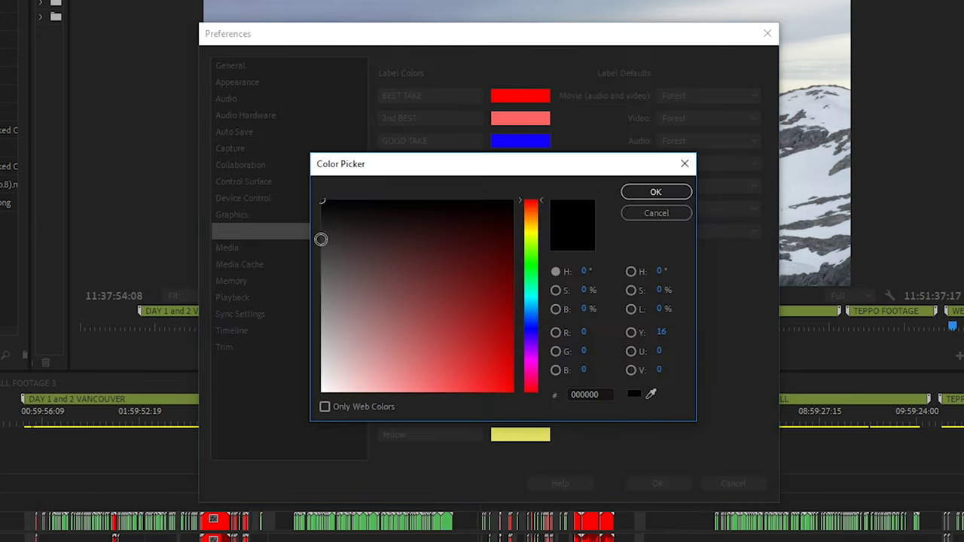
{"action": "left_click", "coordinate": [655, 193]}
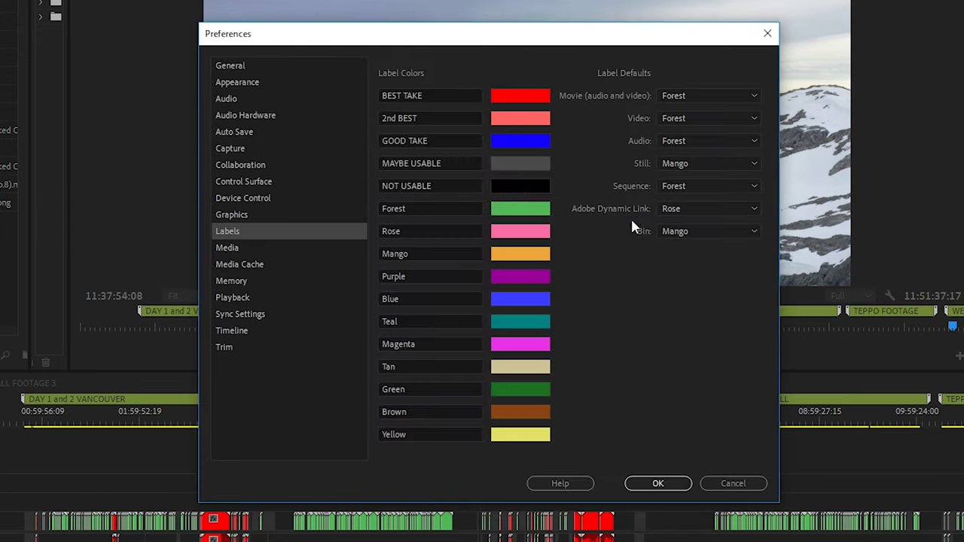
{"action": "left_click", "coordinate": [512, 166]}
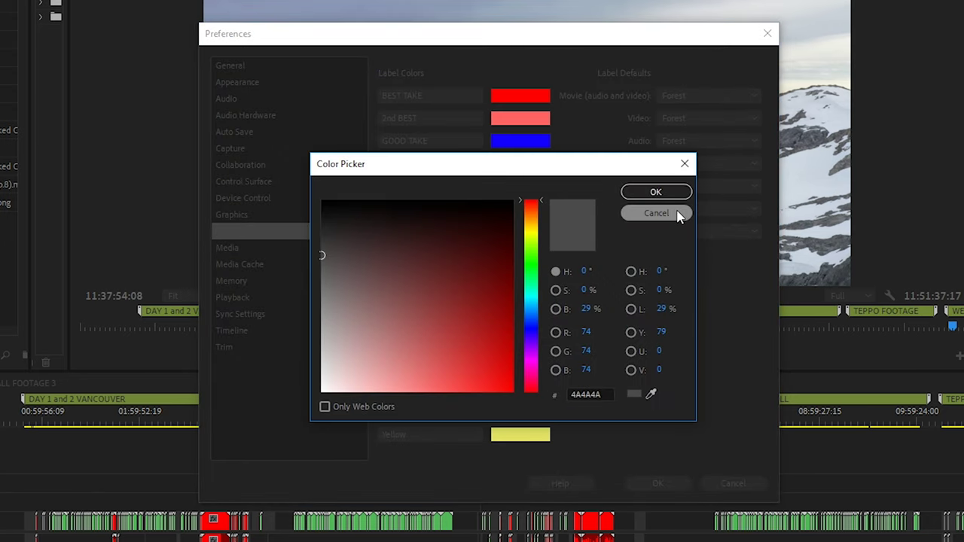
{"action": "left_click", "coordinate": [678, 214]}
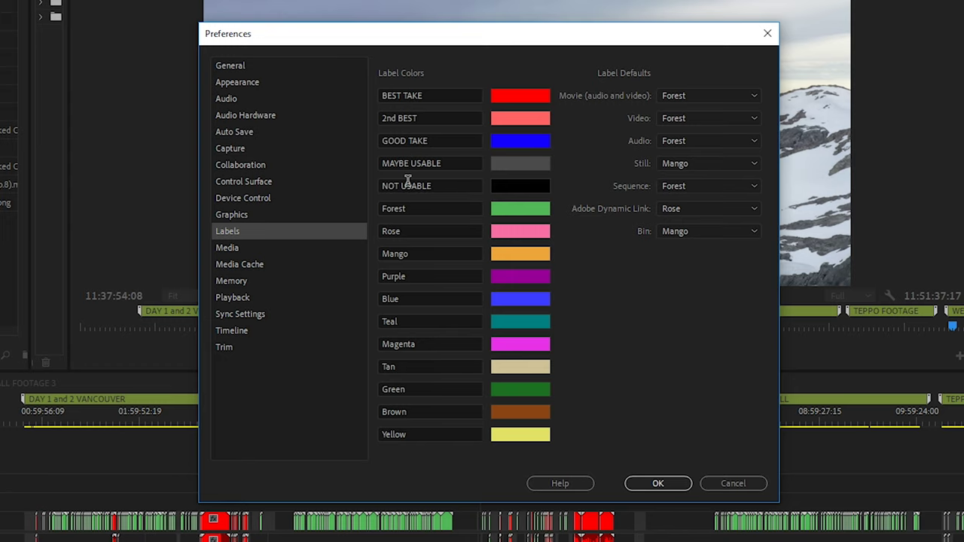
{"action": "left_click", "coordinate": [734, 483]}
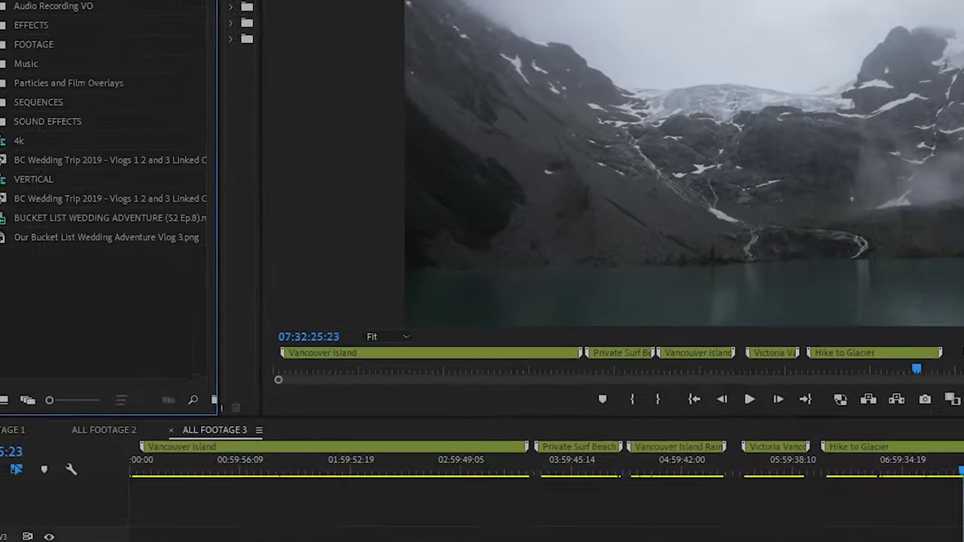
Expand the SEQUENCES bin and open the Video 1 Vancouver Vlog sequence
{"action": "left_click", "coordinate": [50, 159]}
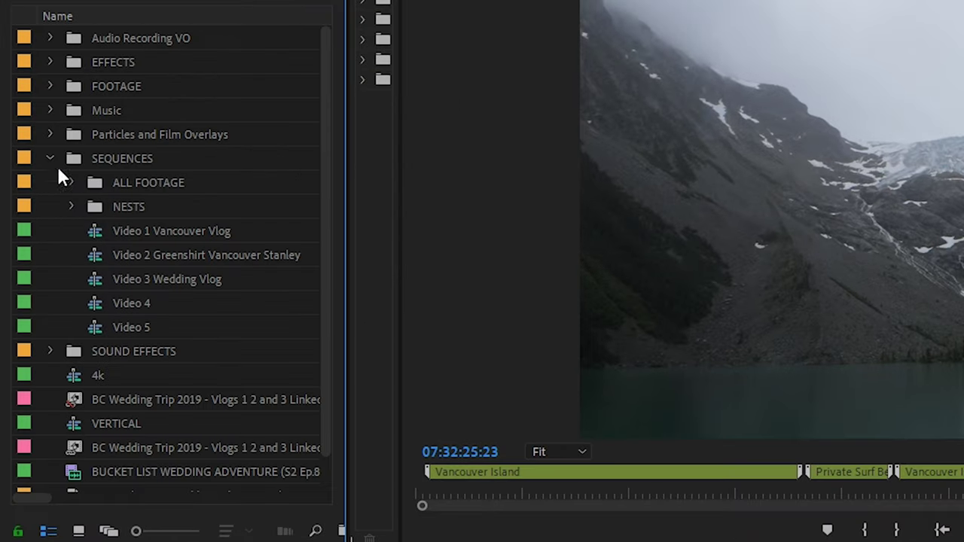
{"action": "left_click", "coordinate": [146, 230]}
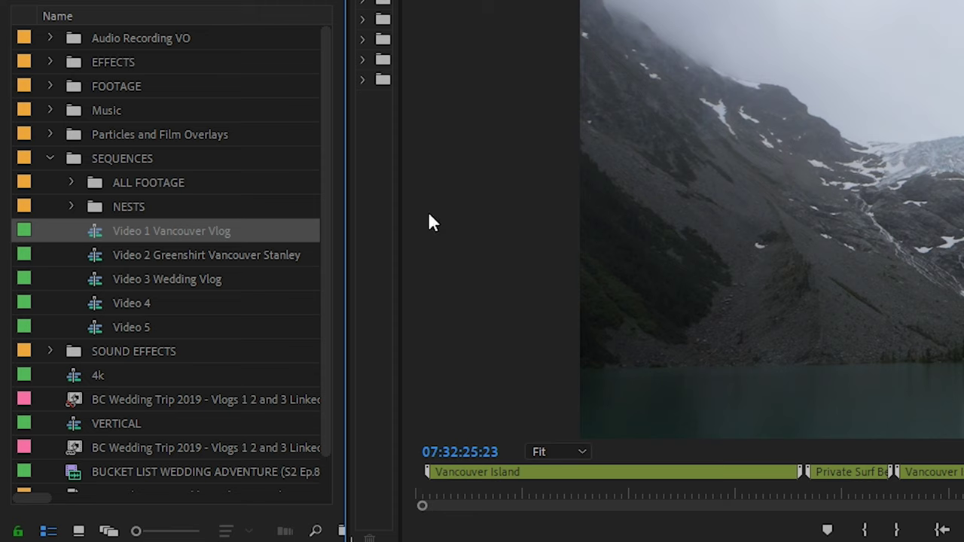
{"action": "double_click", "coordinate": [98, 229]}
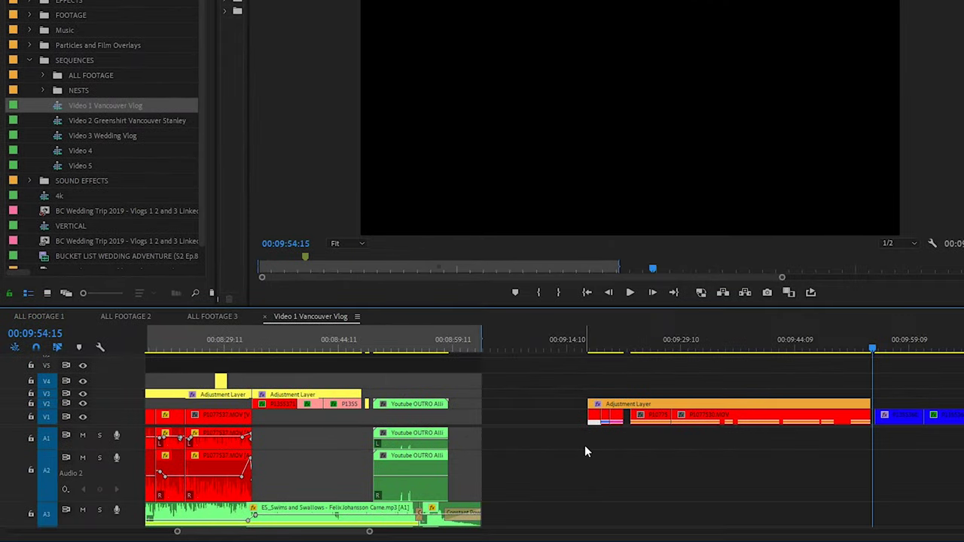
Zoom to see the whole Vlog edit, close it, and place the ALL FOOTAGE 3 playhead in Vancouver Island
{"action": "key", "text": "minus"}
{"action": "key", "text": "minus"}
{"action": "key", "text": "minus"}
{"action": "key", "text": "minus"}
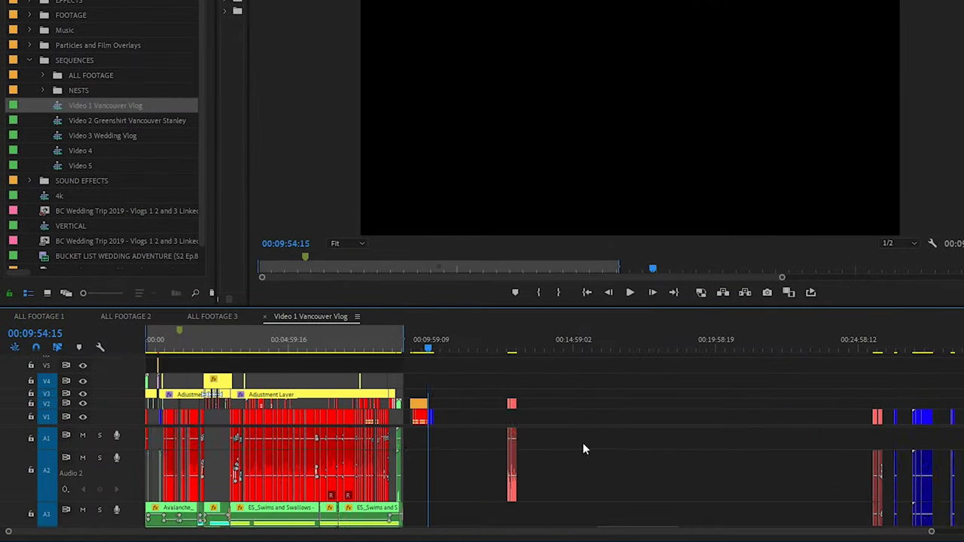
{"action": "key", "text": "equal"}
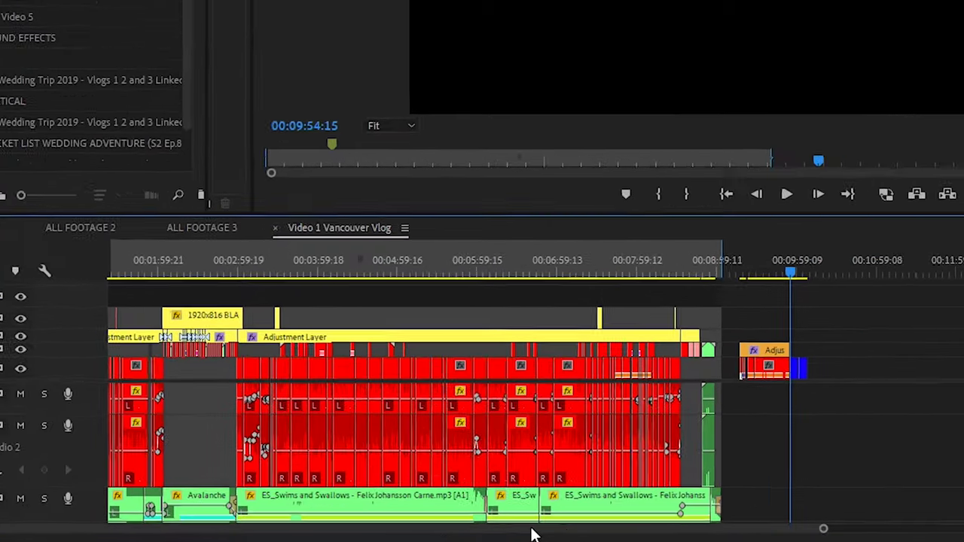
{"action": "left_click_drag", "start_coordinate": [443, 531], "coordinate": [384, 532]}
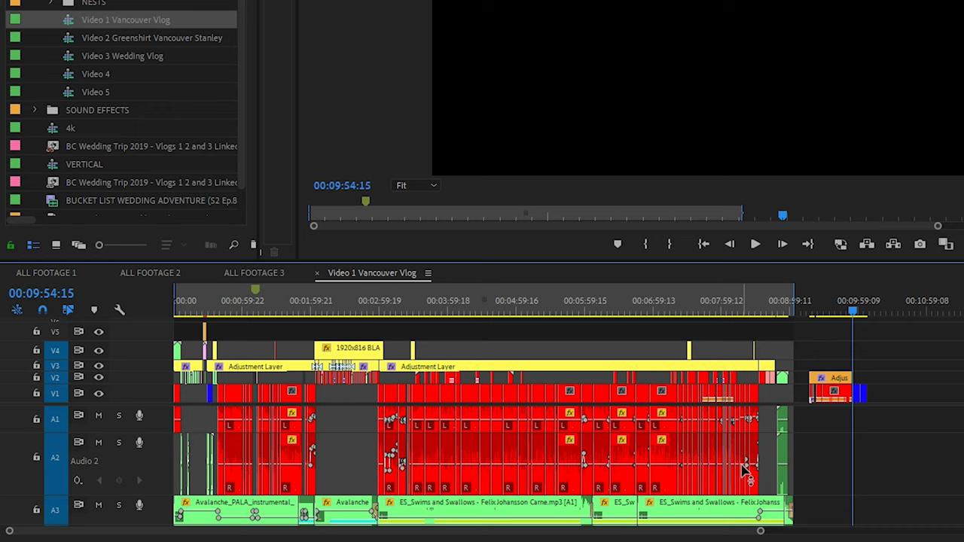
{"action": "left_click", "coordinate": [317, 274]}
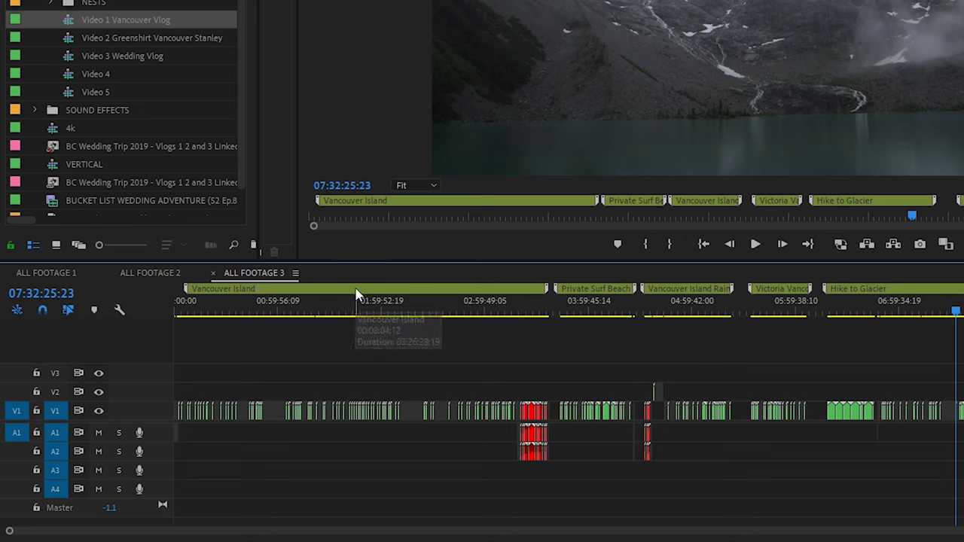
{"action": "left_click", "coordinate": [189, 305]}
Move the ALL FOOTAGE 3 playhead to 02:32:59:10, dismissing the ruler menu without adding a marker
{"action": "left_click", "coordinate": [438, 305]}
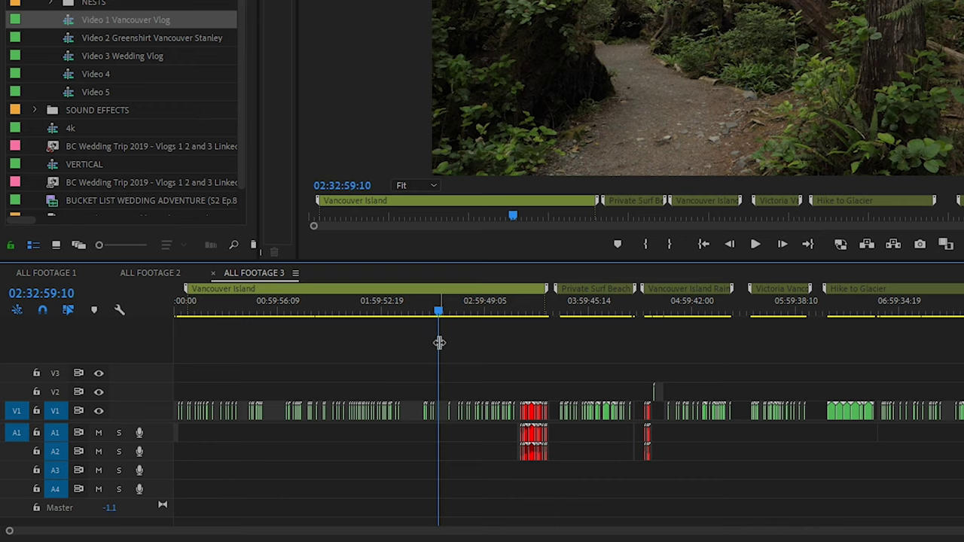
{"action": "right_click", "coordinate": [468, 307]}
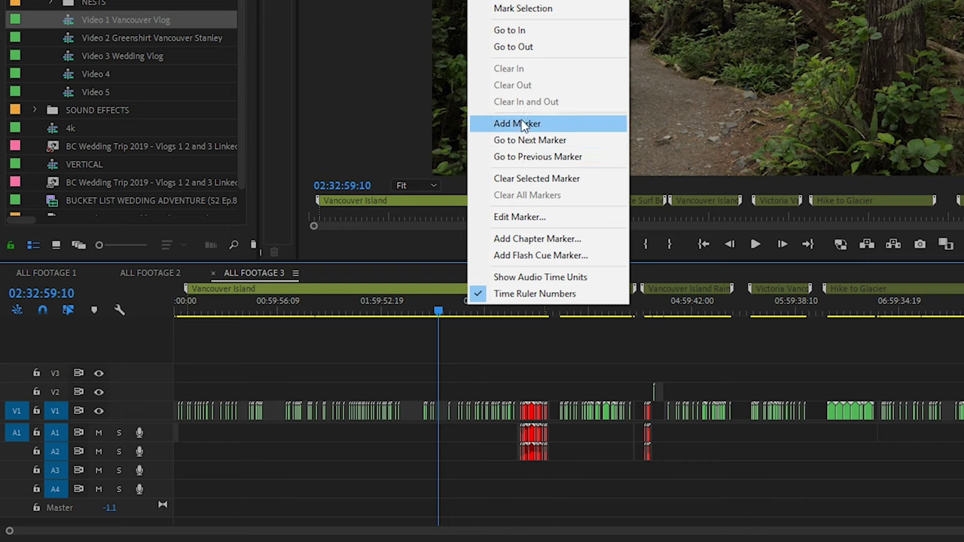
{"action": "left_click", "coordinate": [454, 294]}
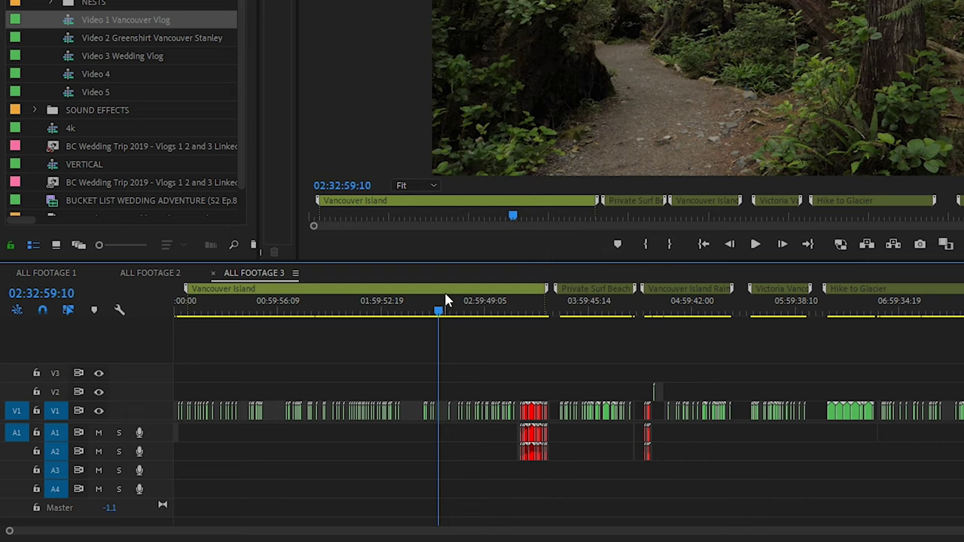
Inspect the Vancouver Island marker, starting 00:08:04:12 and lasting 03:26:28:19, and close it unchanged
{"action": "double_click", "coordinate": [447, 290]}
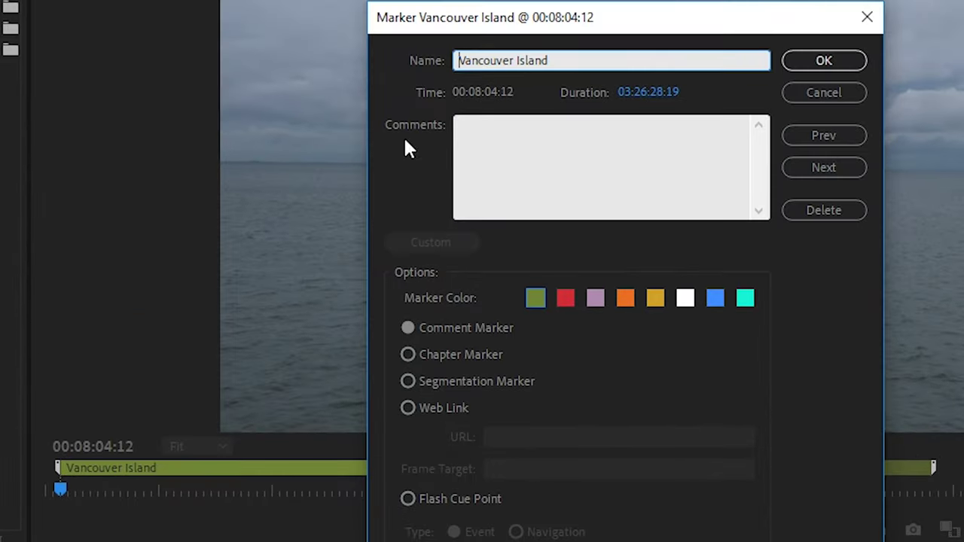
{"action": "left_click_drag", "start_coordinate": [650, 18], "coordinate": [549, 43]}
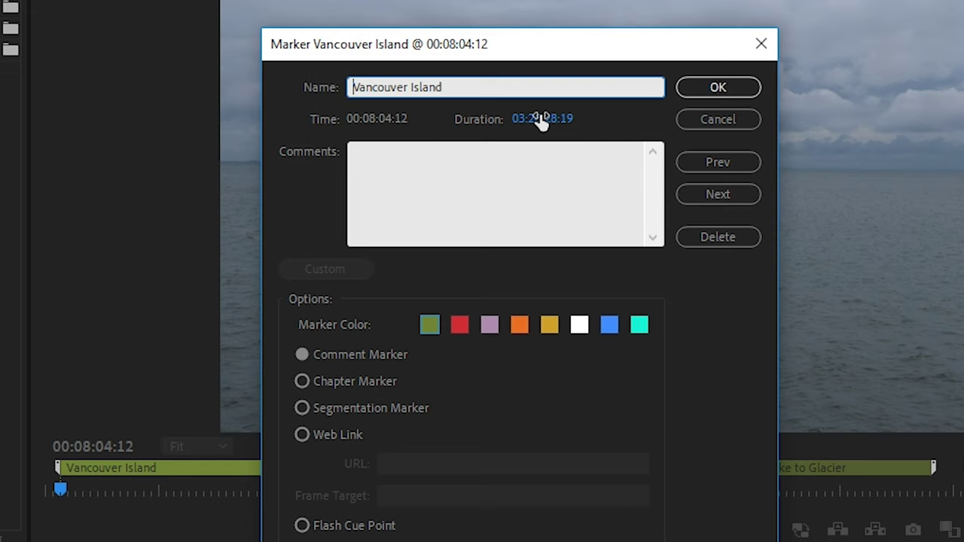
{"action": "left_click_drag", "start_coordinate": [411, 44], "coordinate": [479, 15]}
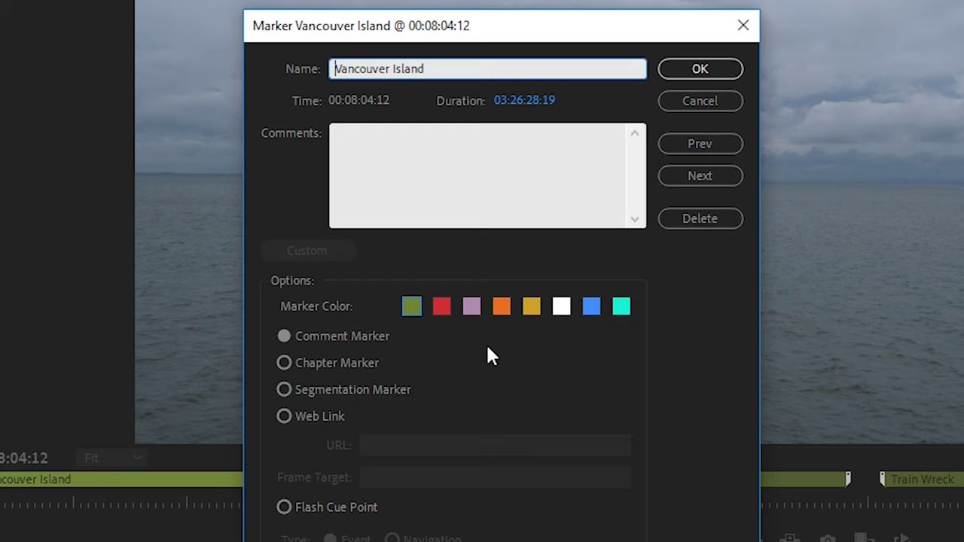
{"action": "left_click", "coordinate": [701, 97]}
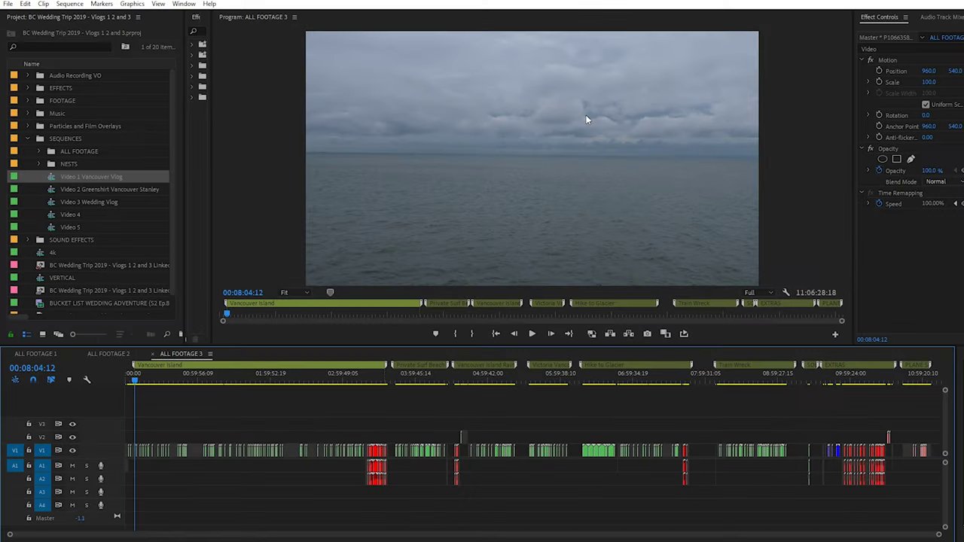